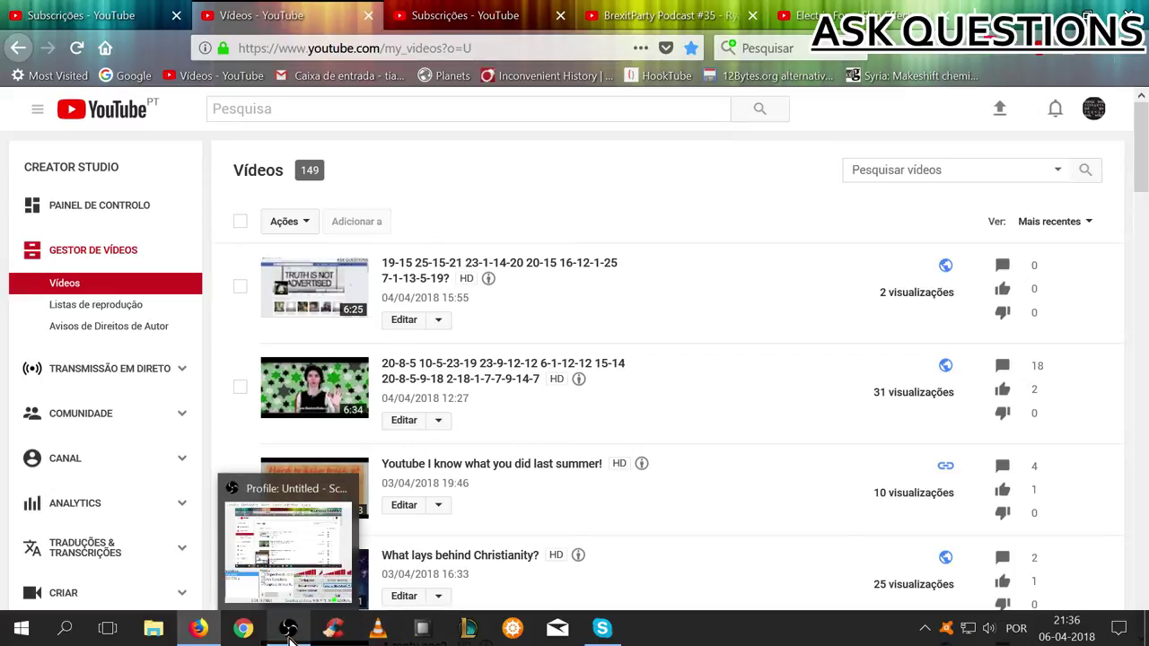
# Step: Restore the OBS Studio window from the taskbar over the Creator Studio video list
pyautogui.click(289, 628)
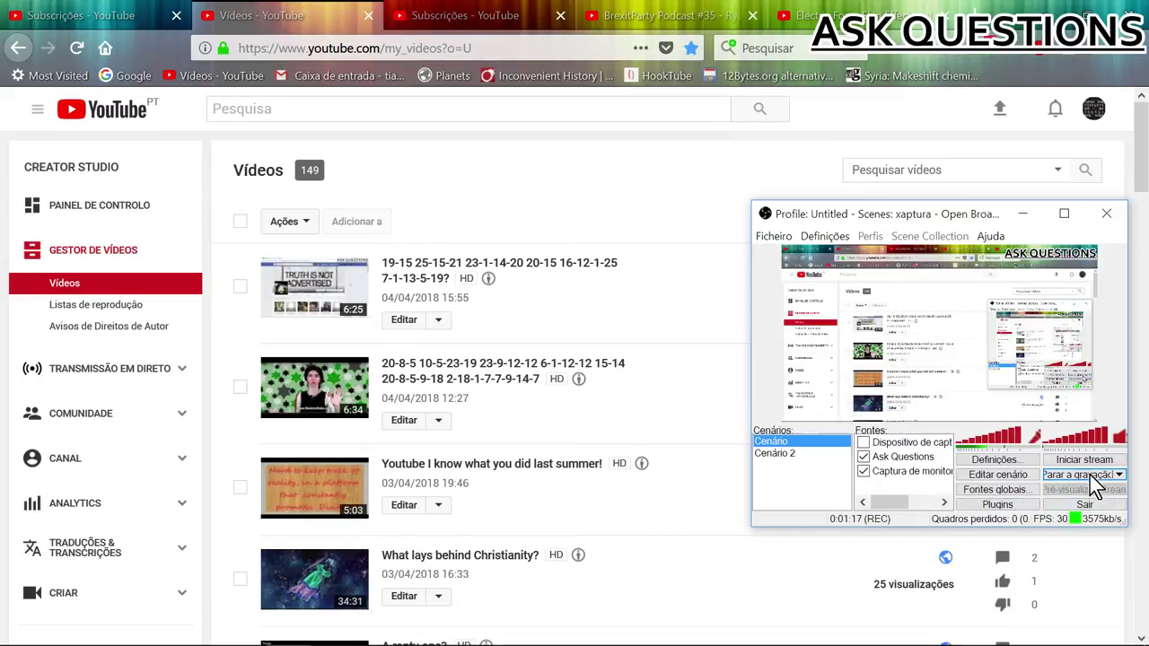